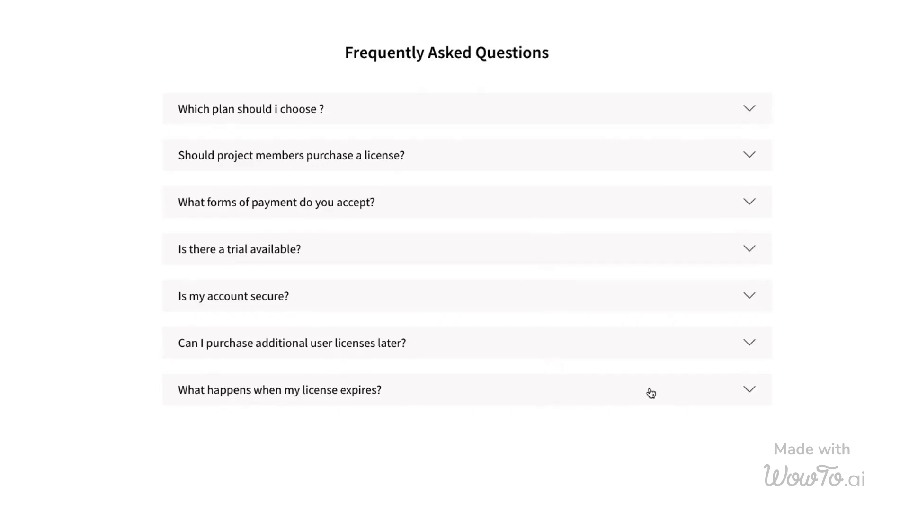
# - Expand and then collapse the last FAQ question's license-expiry answer in the preview
pyautogui.click(660, 392)
pyautogui.click(641, 396)
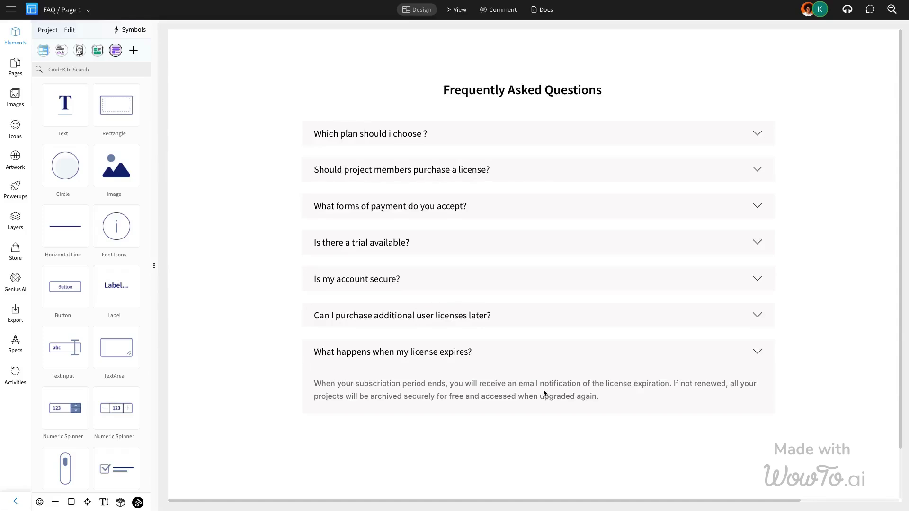
# - In the Layers panel, select the license-expiry answer group and name it 'Content'
pyautogui.click(541, 392)
pyautogui.click(245, 315)
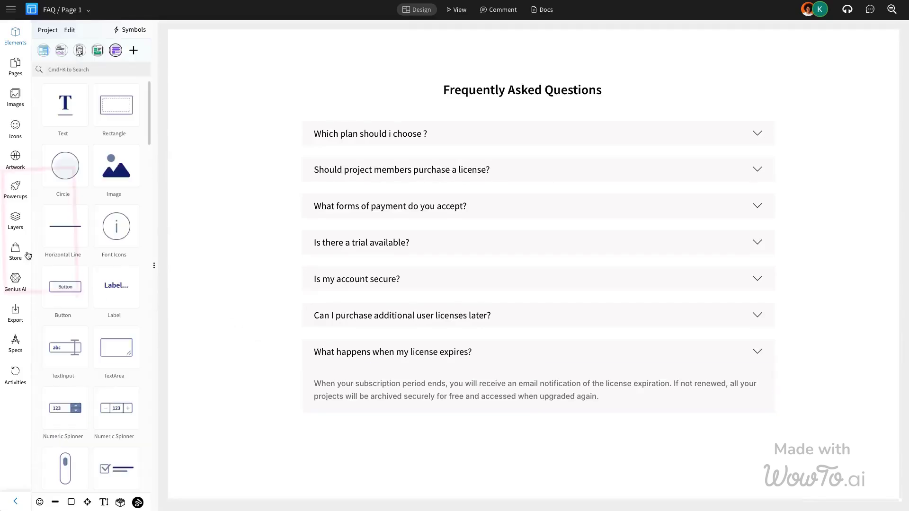
pyautogui.click(15, 219)
pyautogui.click(497, 389)
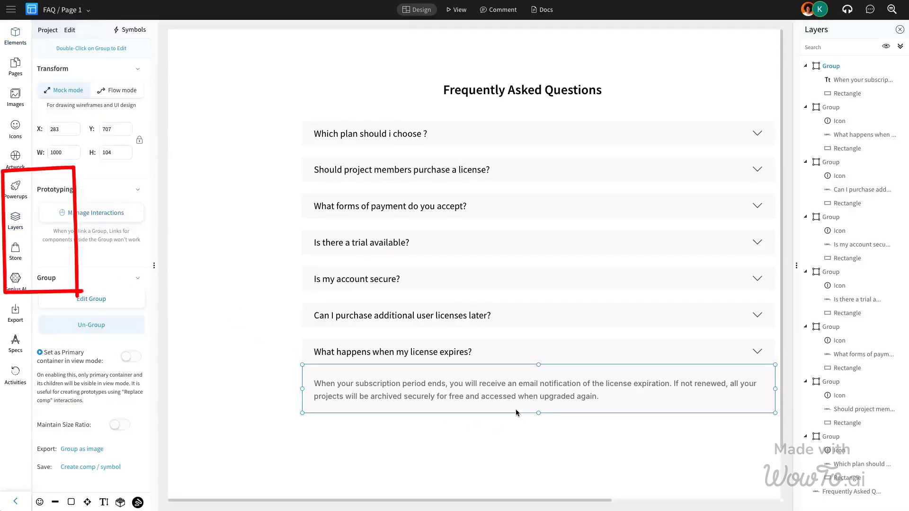
pyautogui.doubleClick(830, 66)
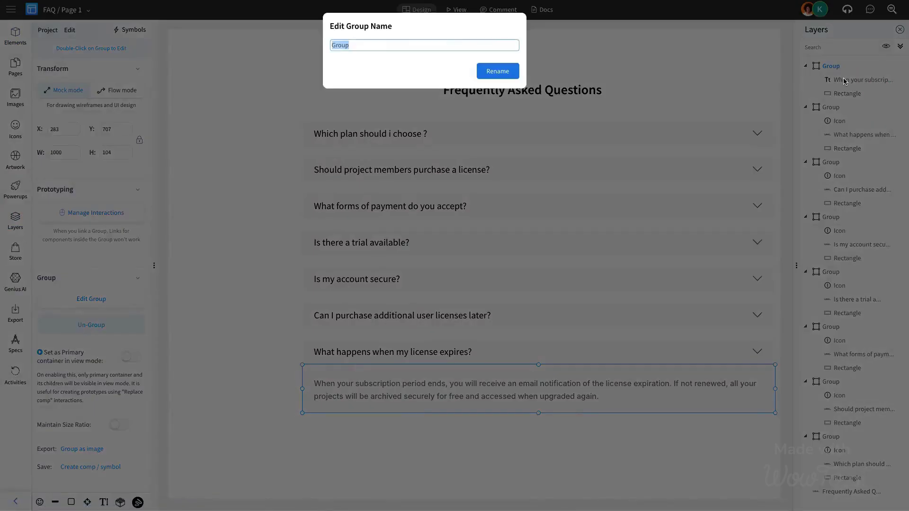
pyautogui.write('Content')
pyautogui.press('Return')
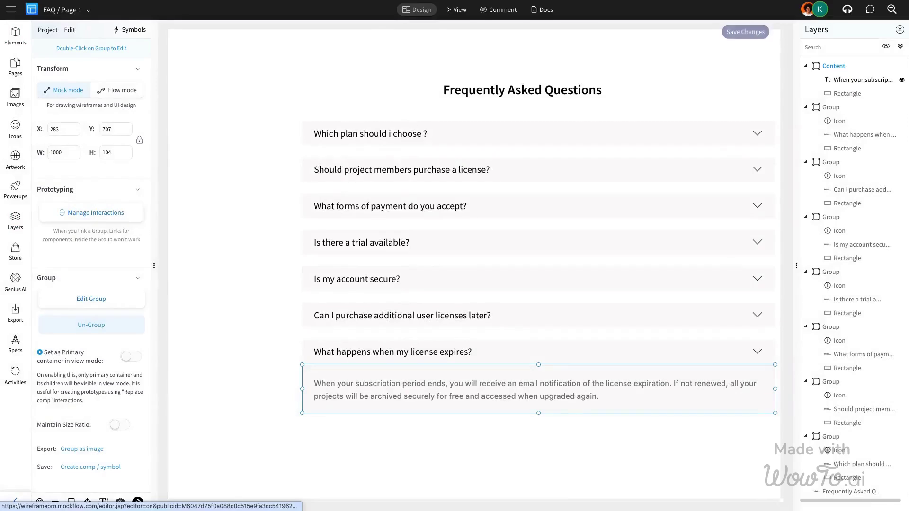
pyautogui.click(900, 30)
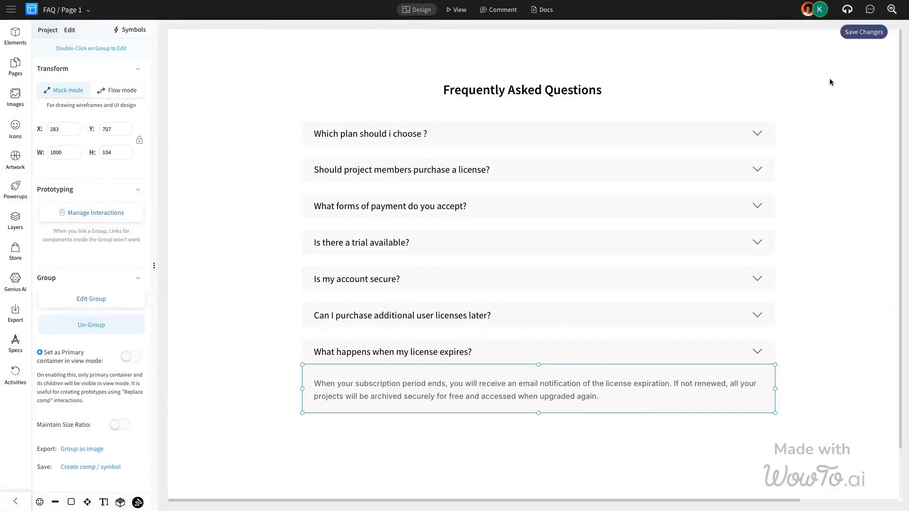
pyautogui.click(824, 93)
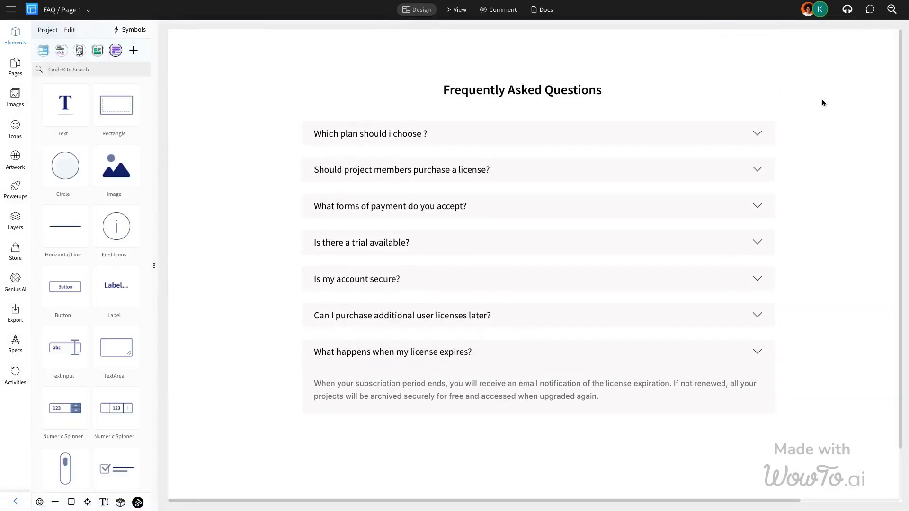
# - Add an On Mouse Click interaction that toggles Content with RollIn Down animation, and save
pyautogui.click(719, 349)
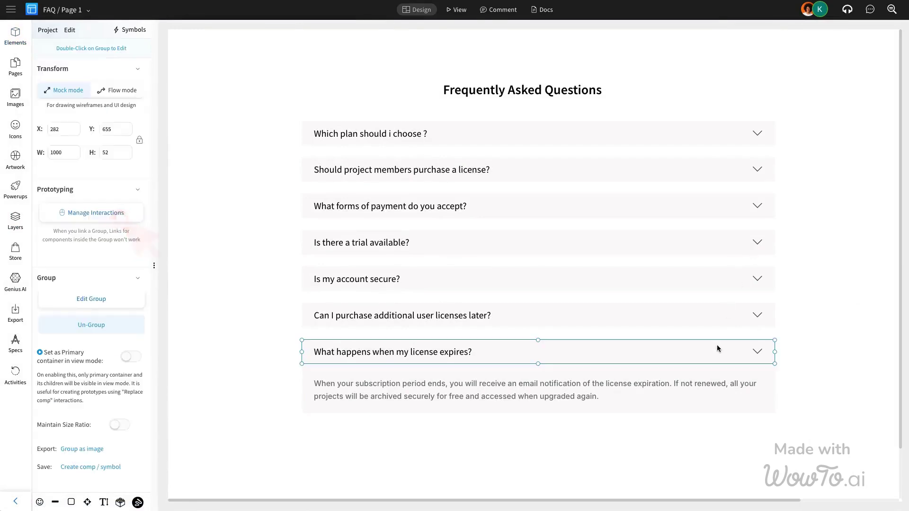
pyautogui.click(96, 212)
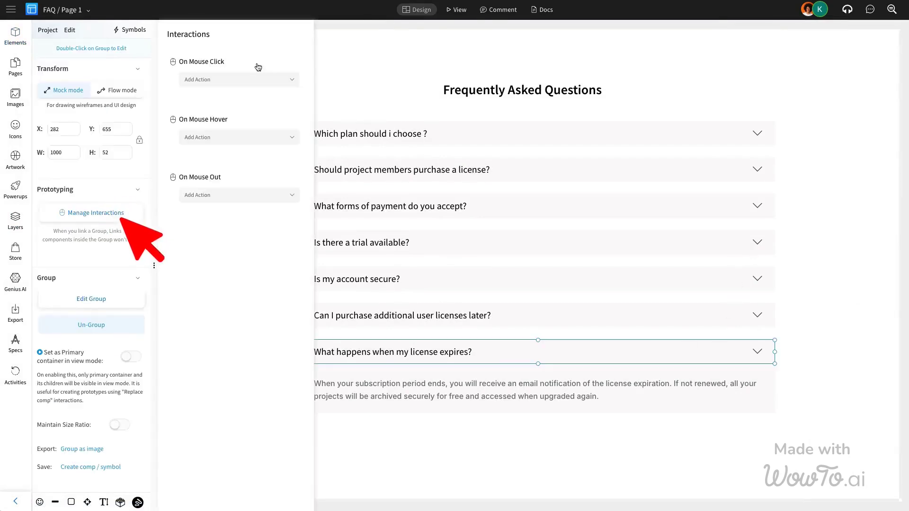
pyautogui.click(238, 79)
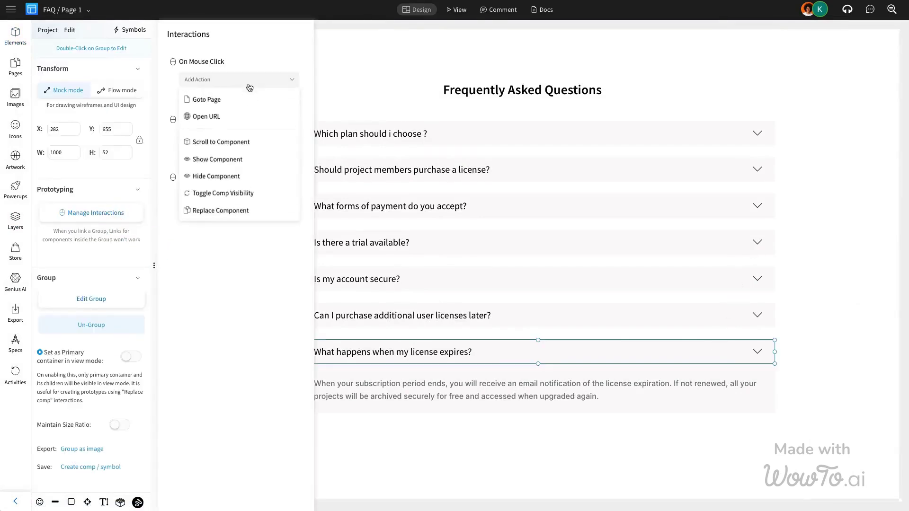
pyautogui.click(221, 192)
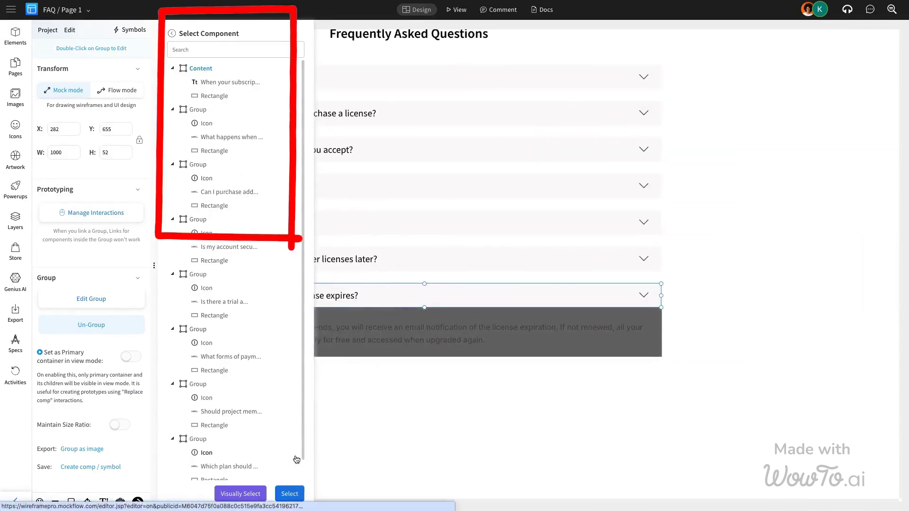
pyautogui.click(289, 493)
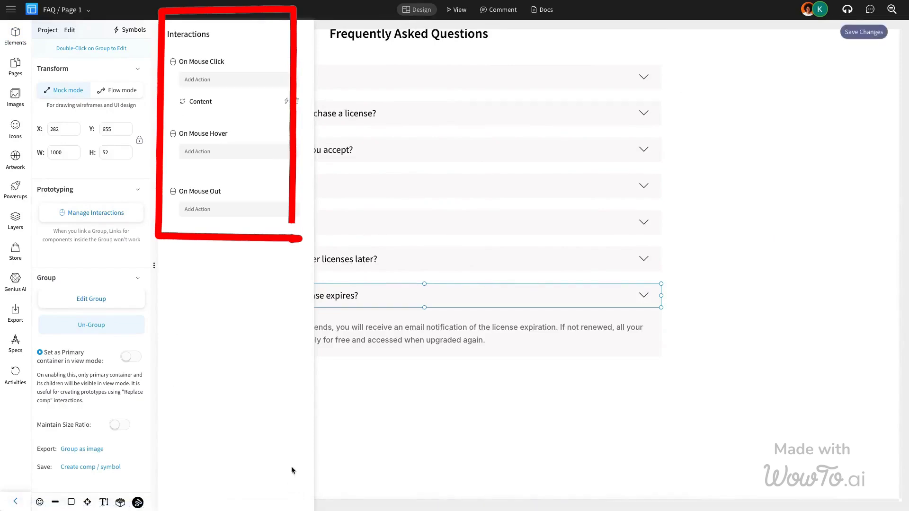
pyautogui.click(287, 101)
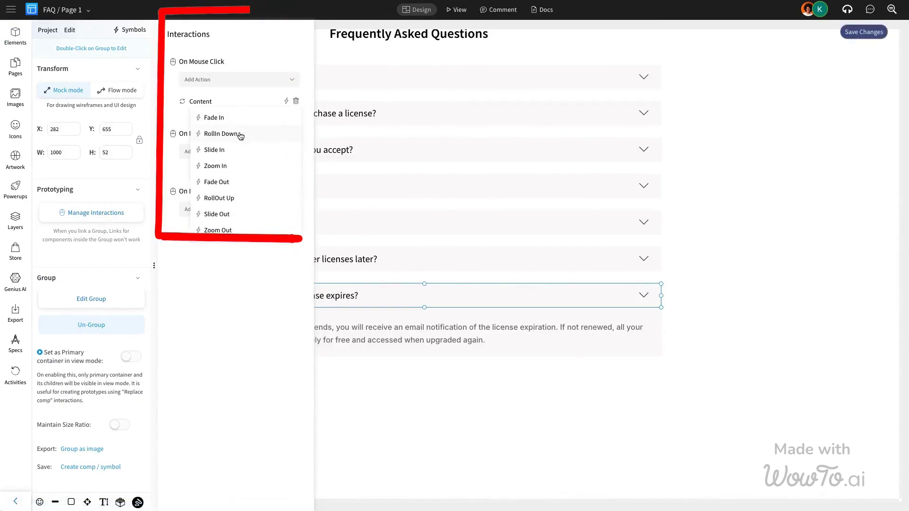
pyautogui.click(222, 134)
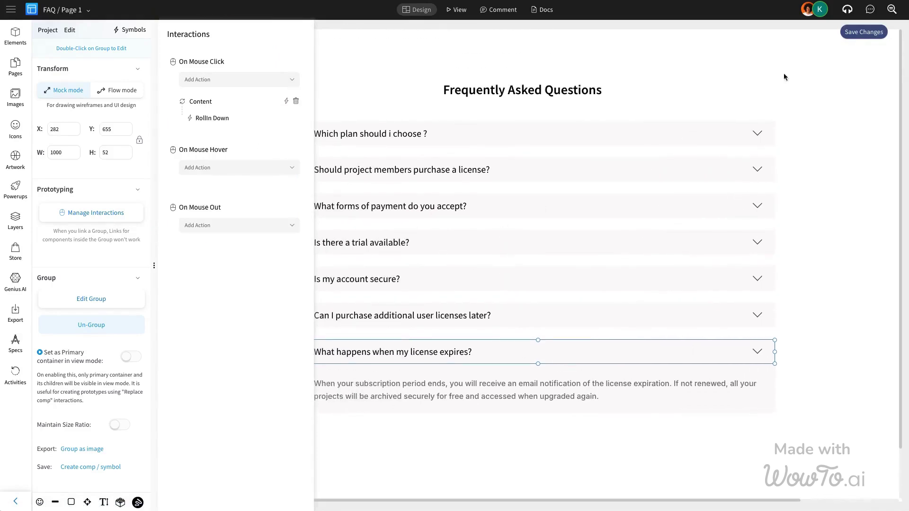
pyautogui.click(864, 31)
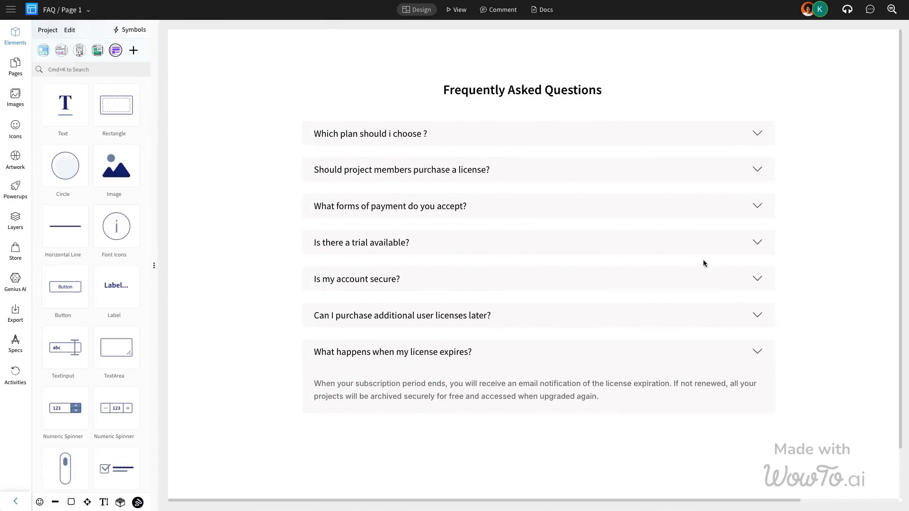
# - Turn off the Content group's visibility with its eye icon in Layers, and save
pyautogui.click(542, 388)
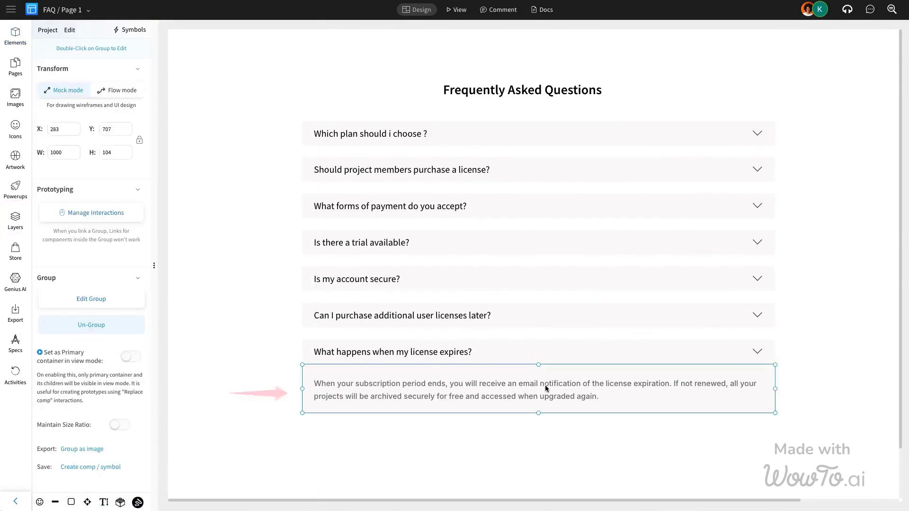
pyautogui.click(14, 221)
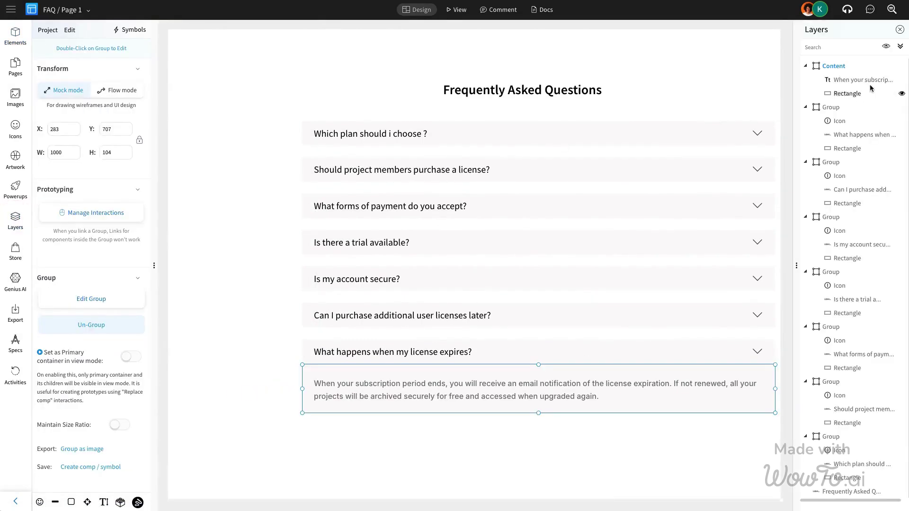
pyautogui.click(900, 68)
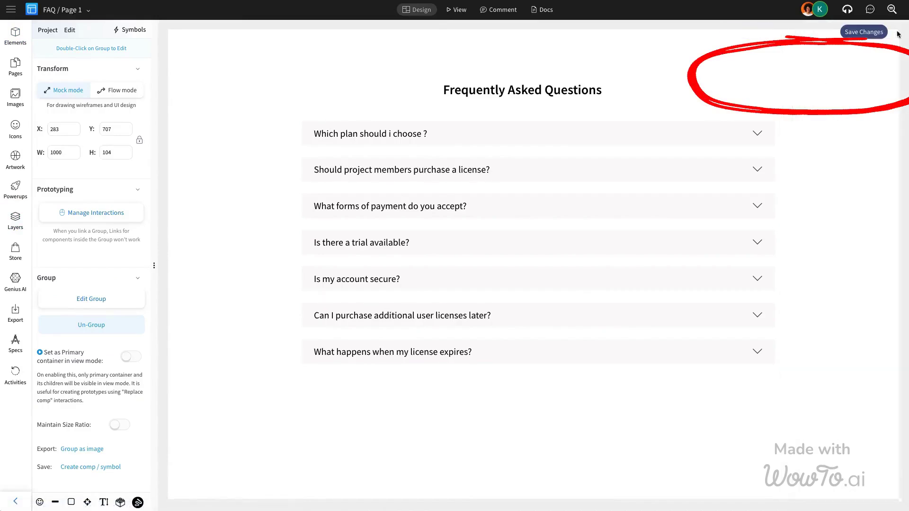
pyautogui.click(900, 30)
pyautogui.click(745, 32)
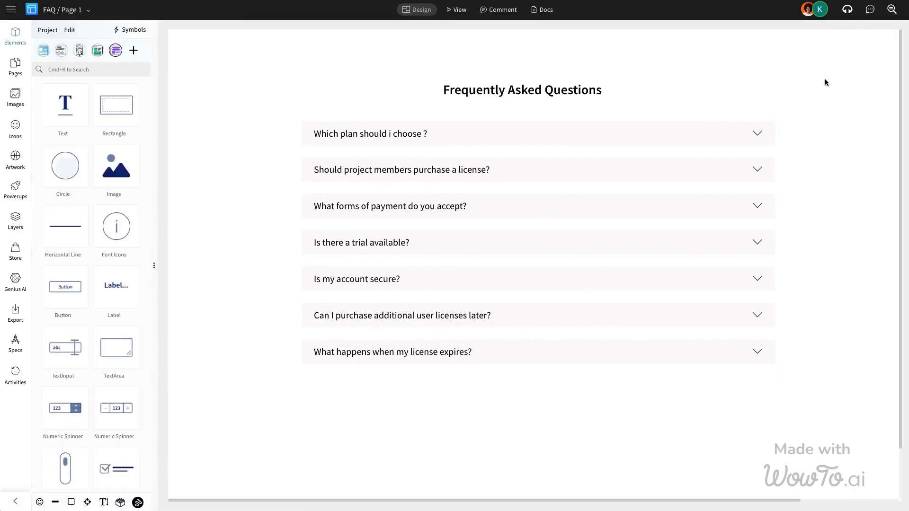
# - Open View mode and toggle the license-expiry answer repeatedly, leaving it expanded
pyautogui.click(849, 34)
pyautogui.click(457, 9)
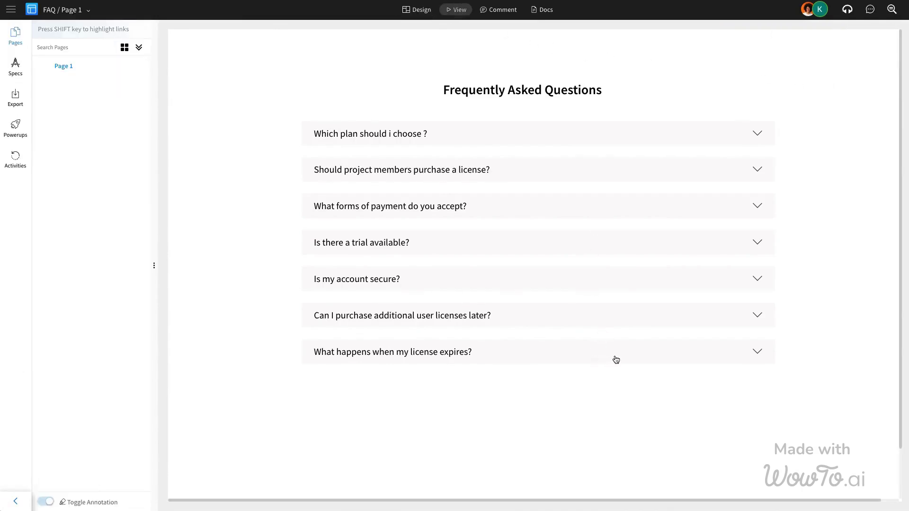
pyautogui.click(692, 357)
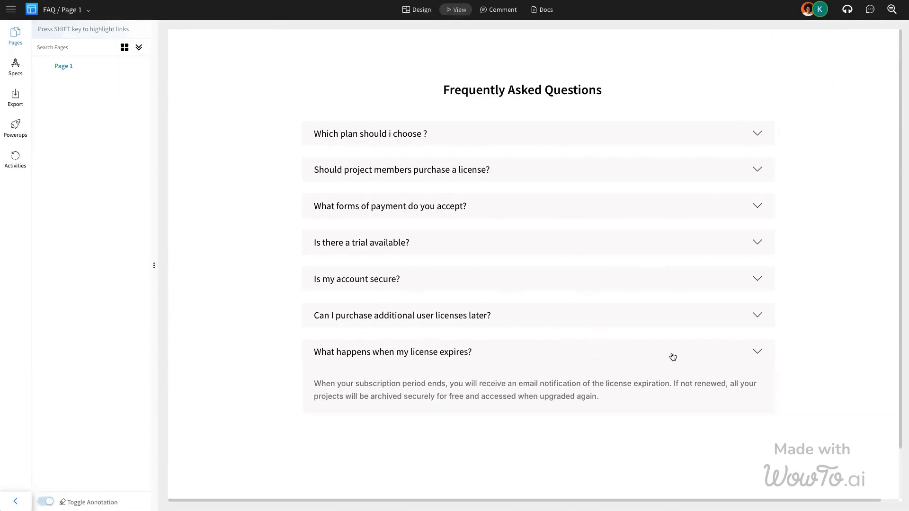
pyautogui.click(675, 357)
pyautogui.click(675, 358)
pyautogui.click(675, 358)
pyautogui.click(678, 357)
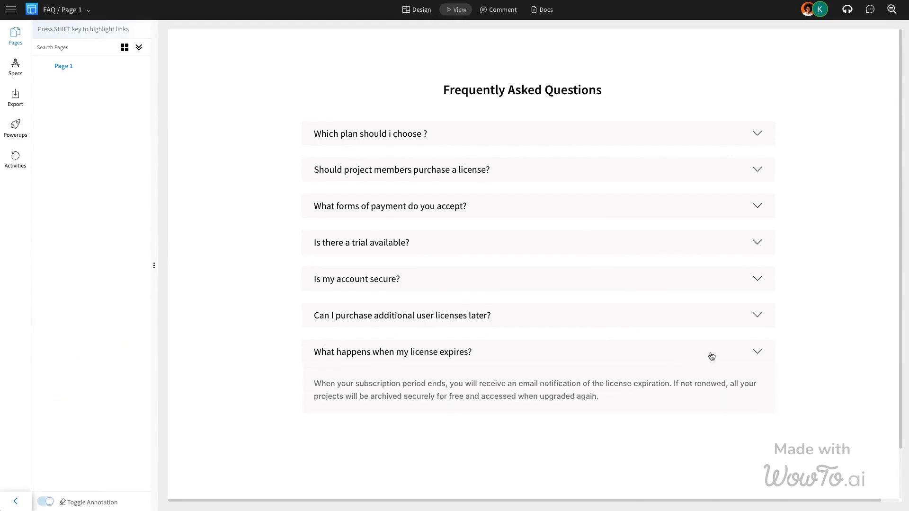